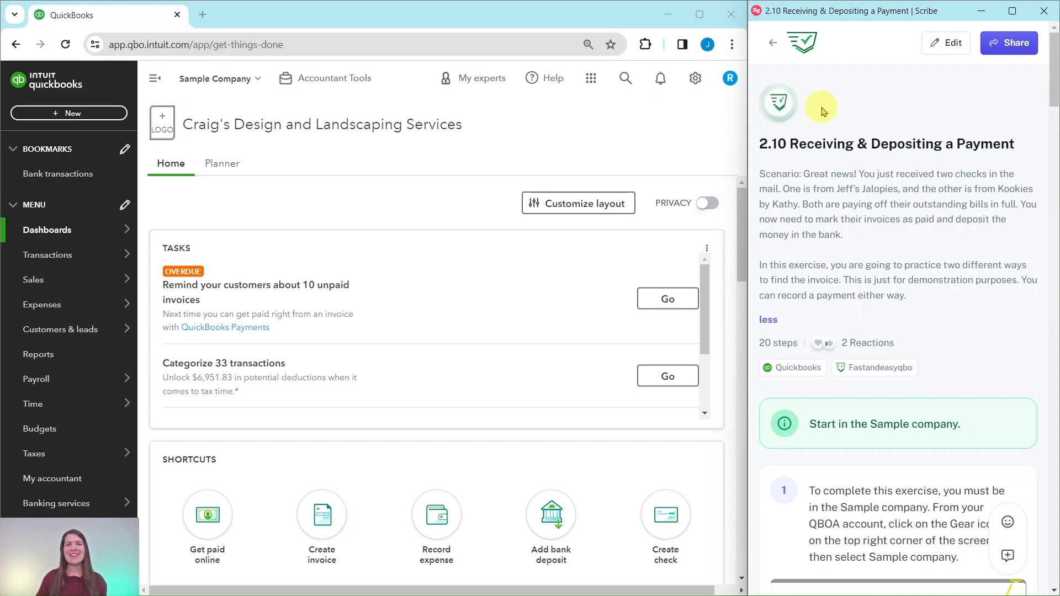
Read the exercise instructions up to step 2 and open a new Receive Payment form
scroll(837, 112, down, 2)
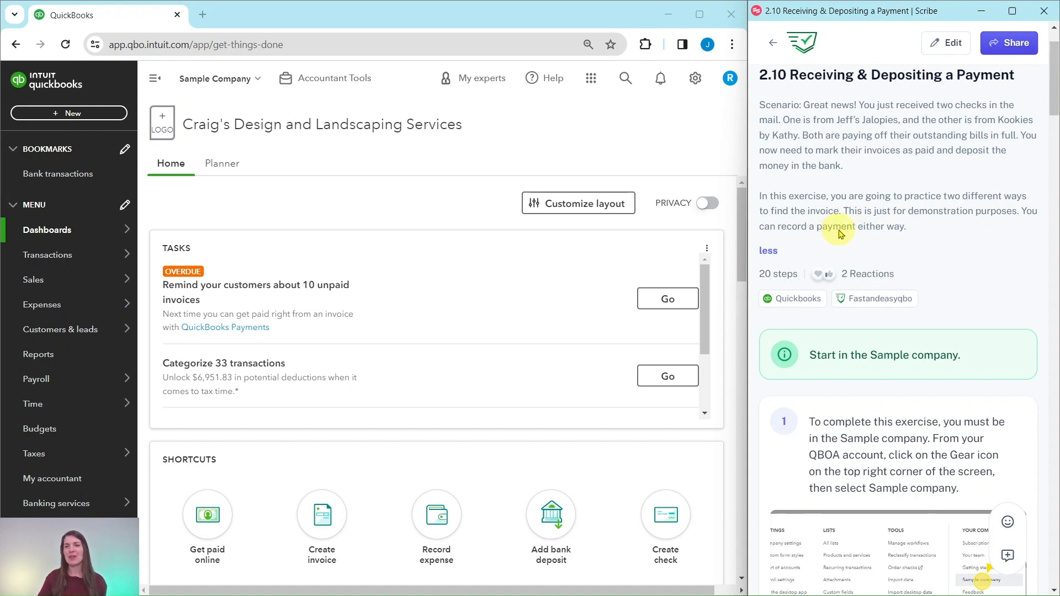
scroll(859, 224, down, 4)
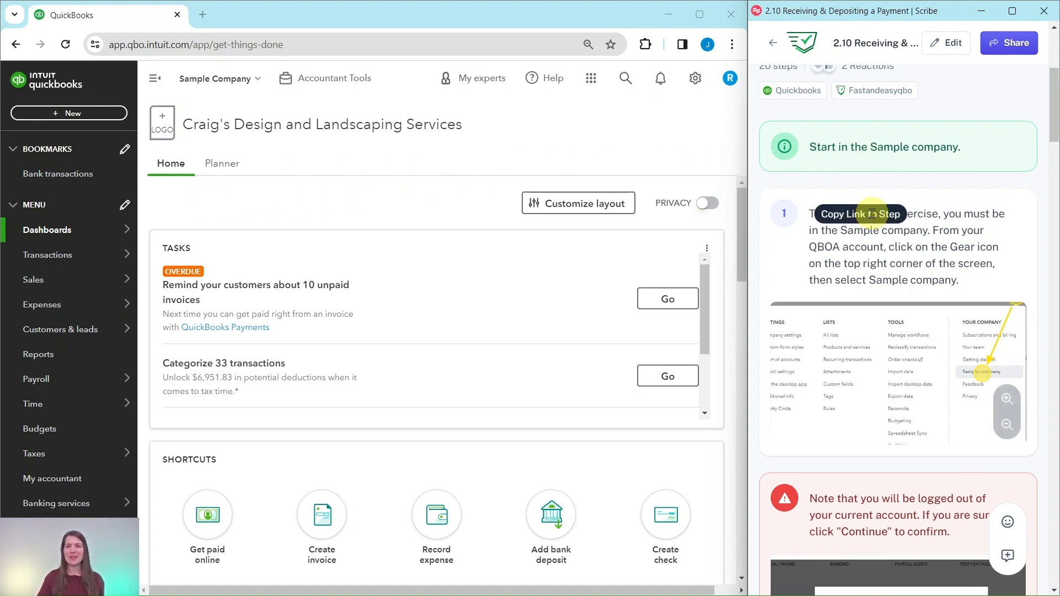
scroll(872, 214, down, 10)
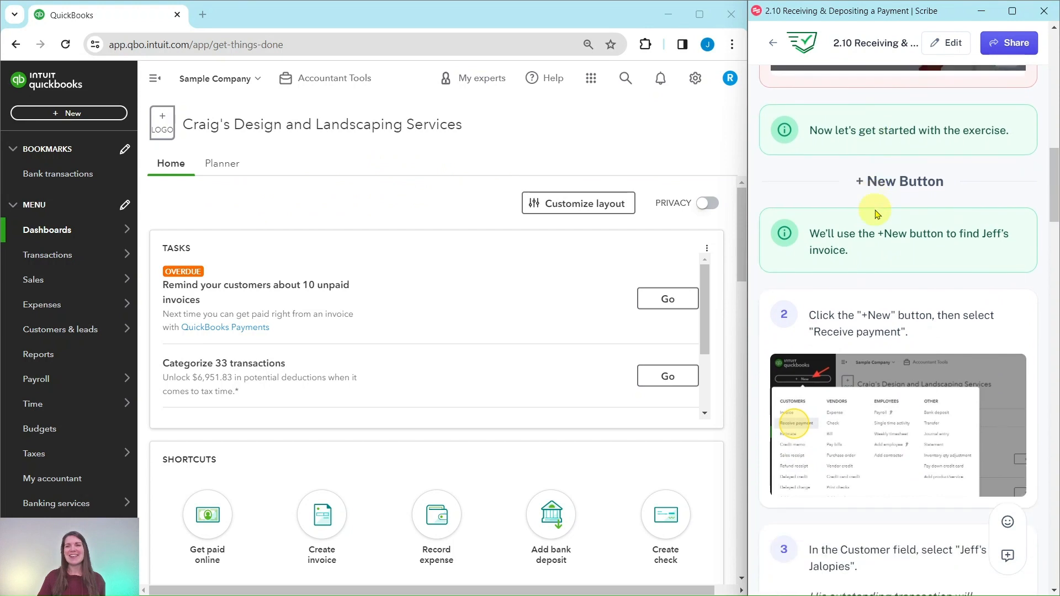
scroll(878, 214, down, 2)
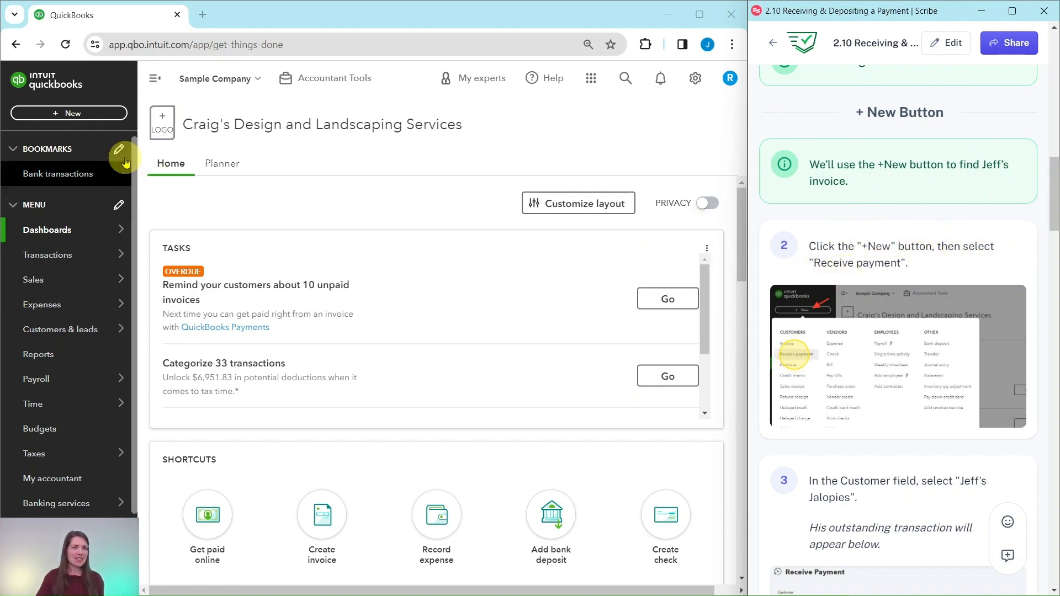
click(66, 115)
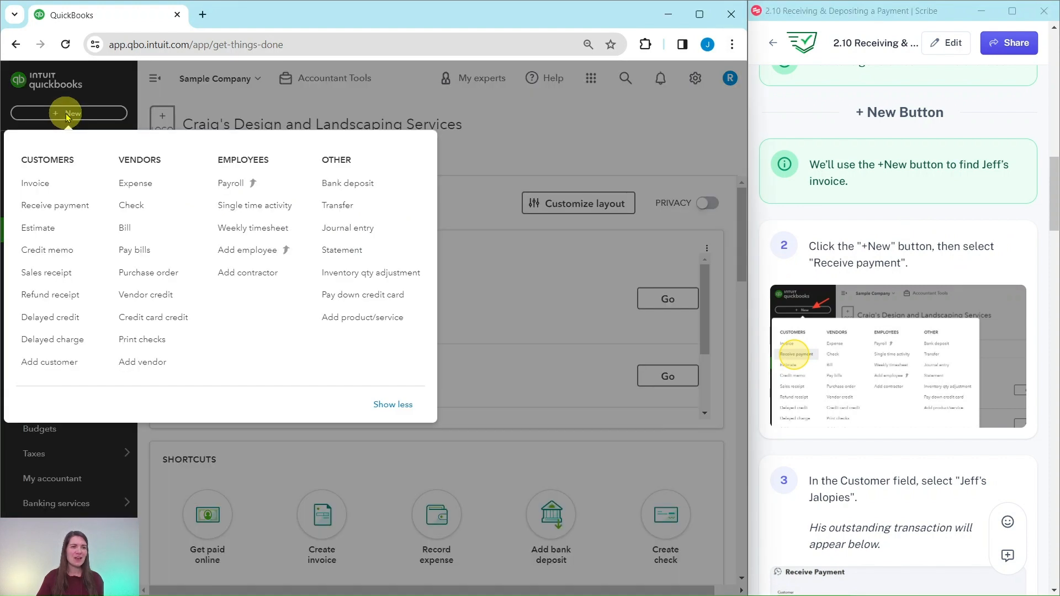
click(48, 211)
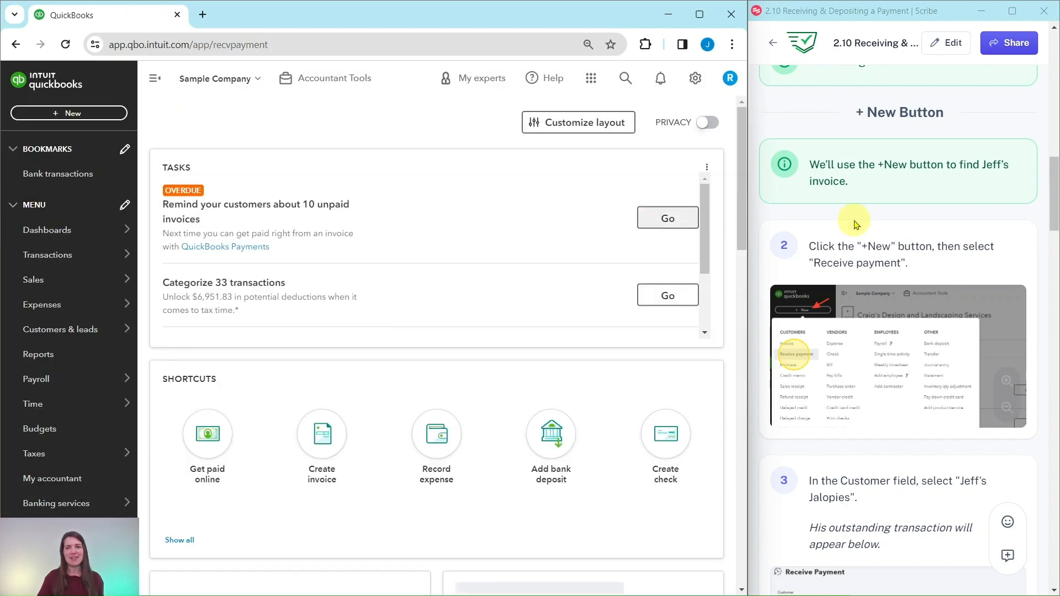
Choose Jeff's Jalopies as the customer on the Receive Payment form
scroll(868, 225, down, 4)
scroll(871, 228, down, 2)
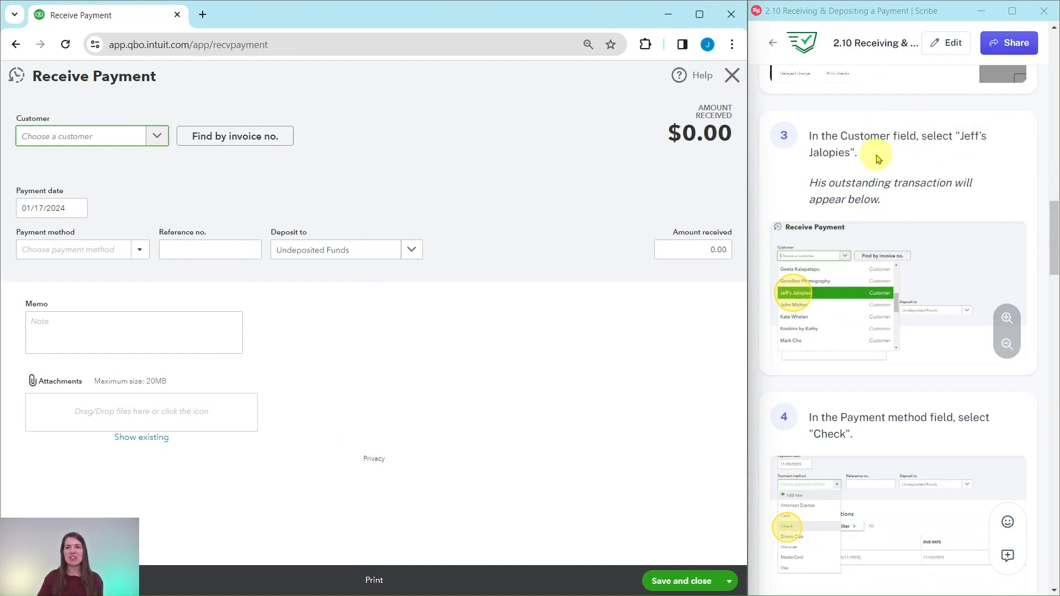
click(154, 141)
scroll(127, 186, down, 2)
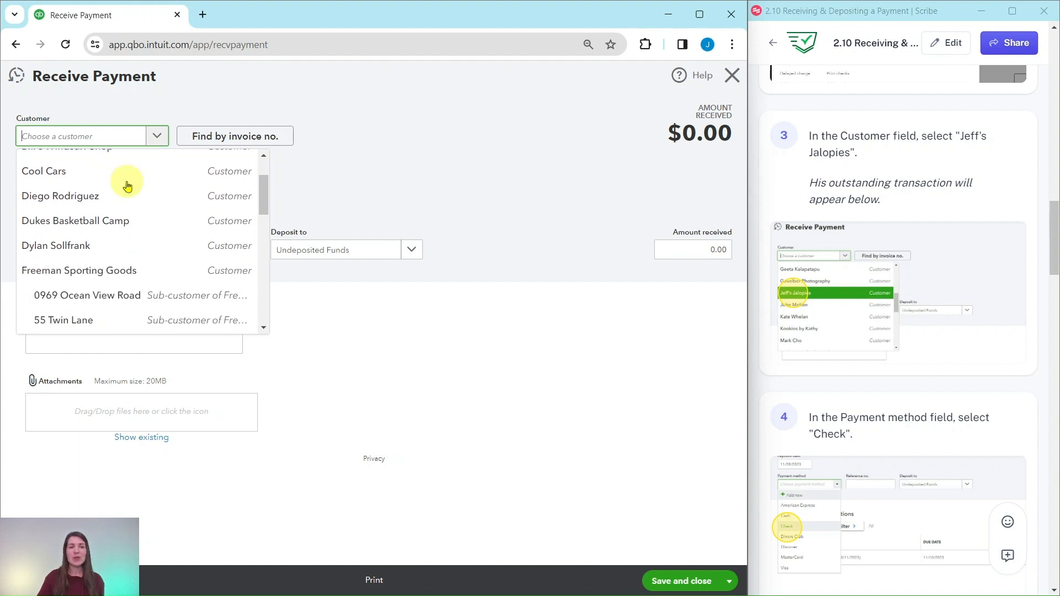
scroll(118, 199, down, 4)
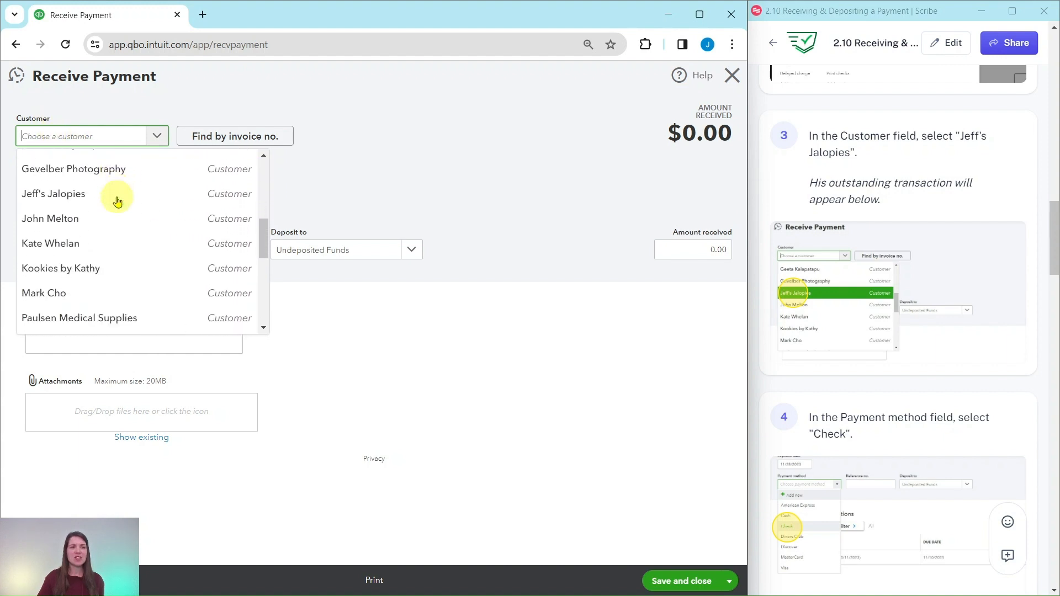
click(49, 193)
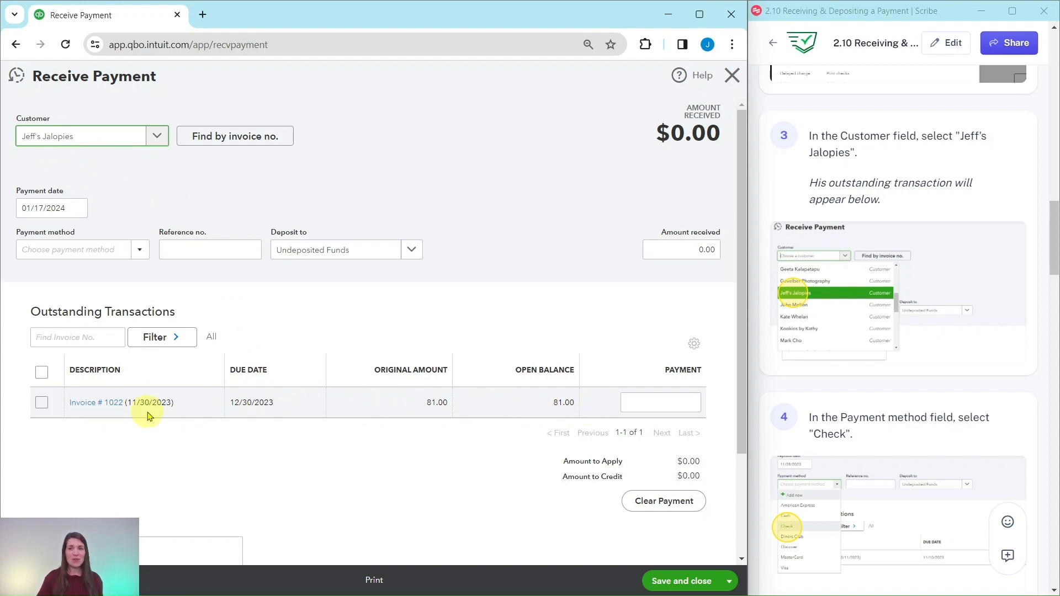
Set the payment method to Check for the Jeff's Jalopies payment
scroll(870, 384, down, 3)
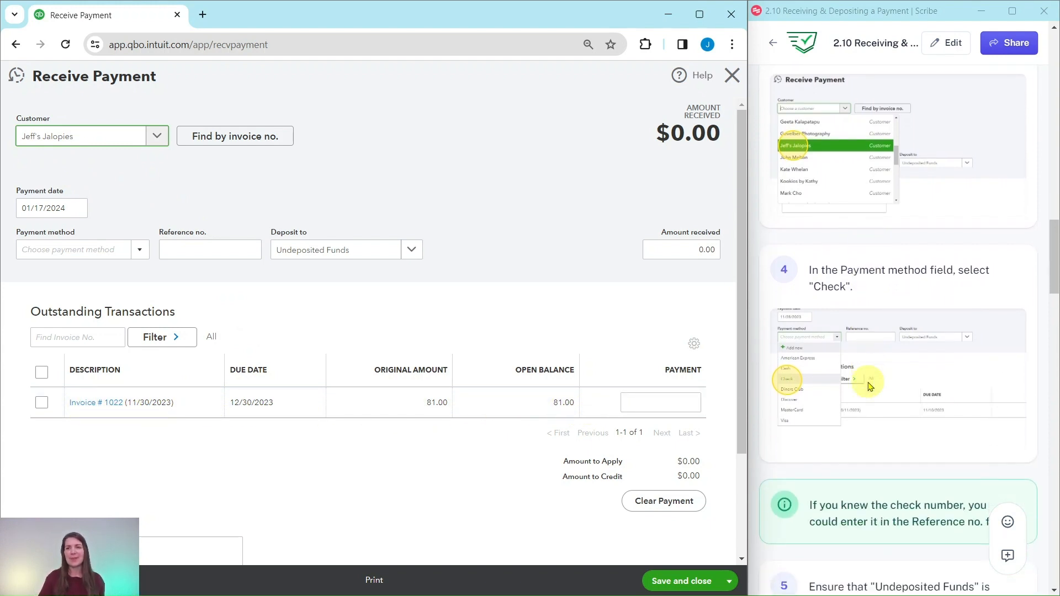
scroll(872, 381, down, 2)
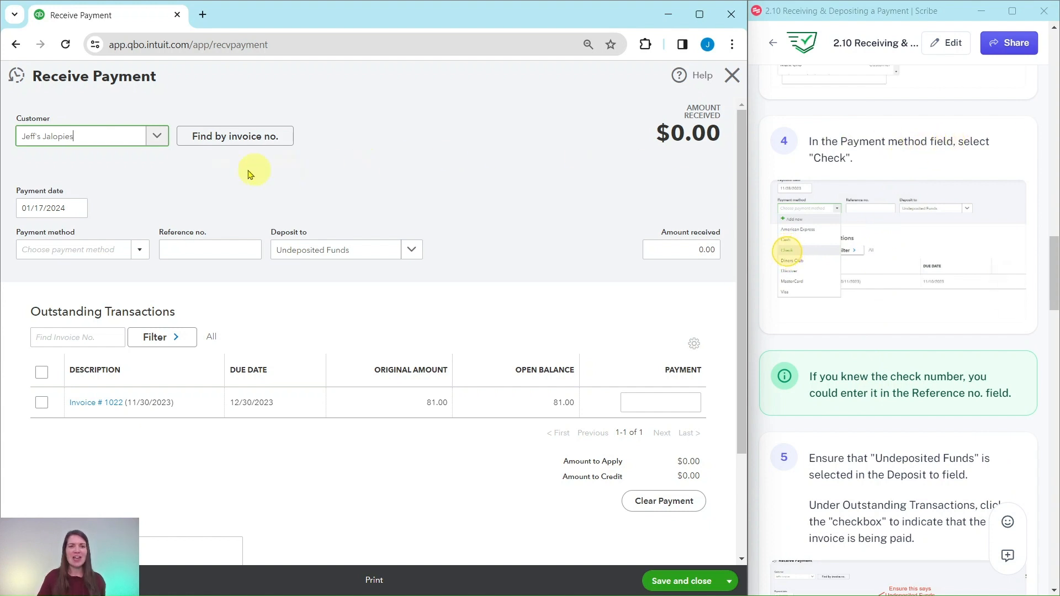
click(140, 251)
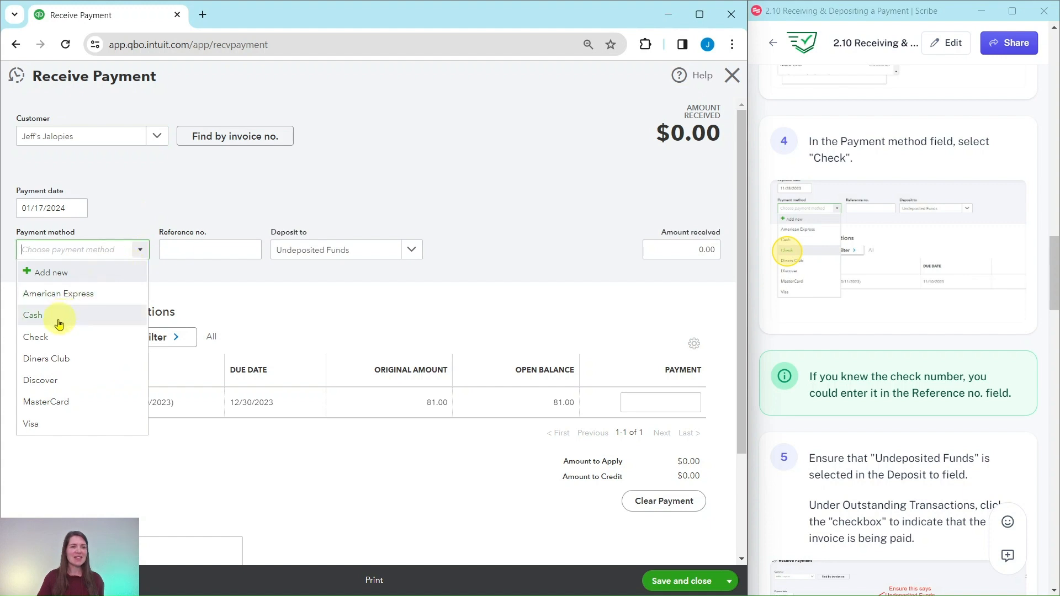
click(34, 338)
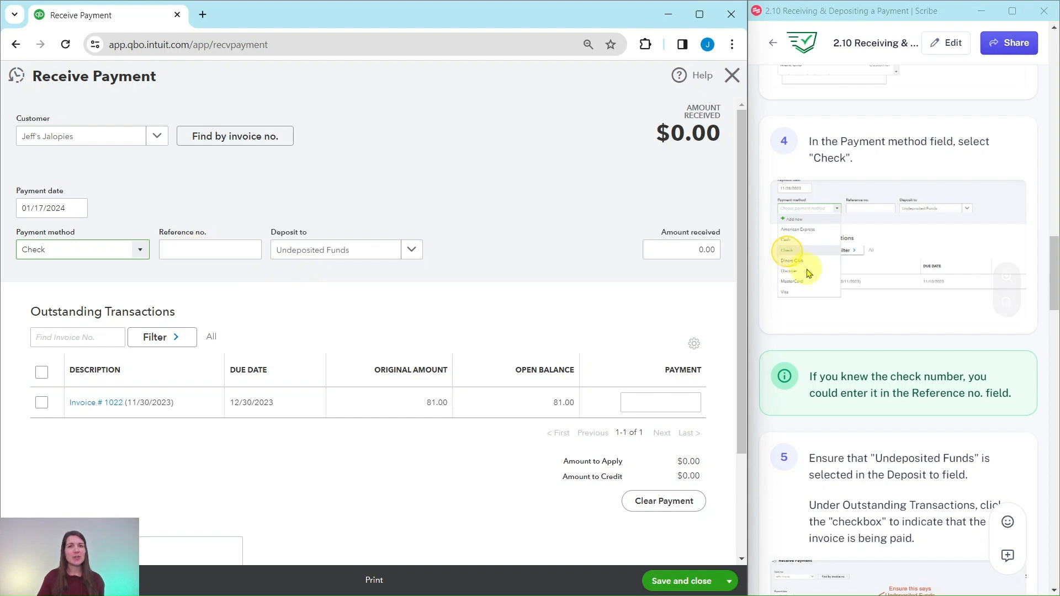
Apply the Jeff's Jalopies payment to the outstanding invoice dated 11/30/2023, and save and close the payment
scroll(842, 266, down, 5)
scroll(842, 265, down, 2)
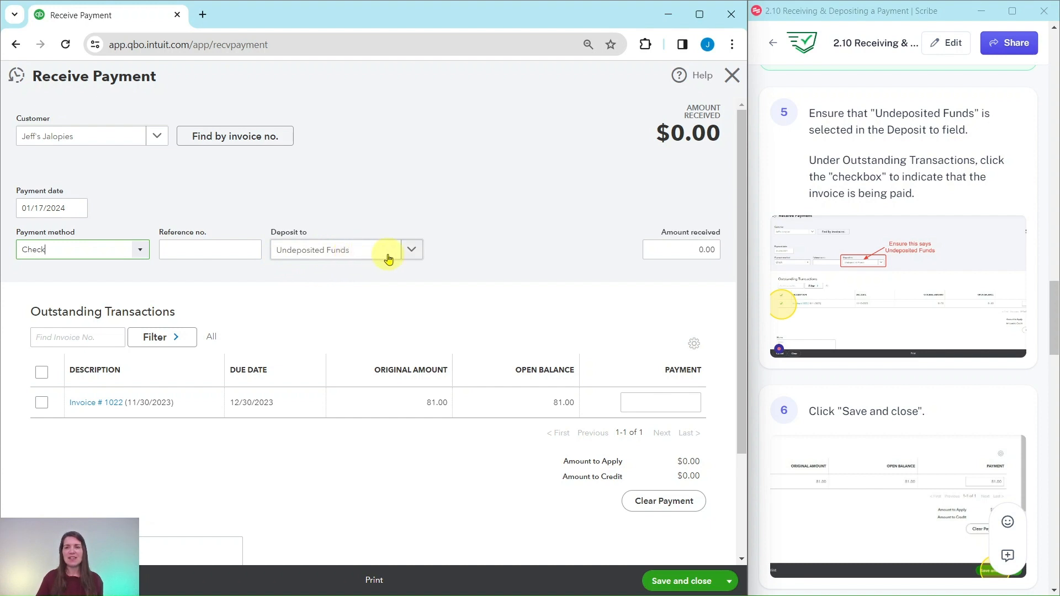
scroll(817, 256, down, 1)
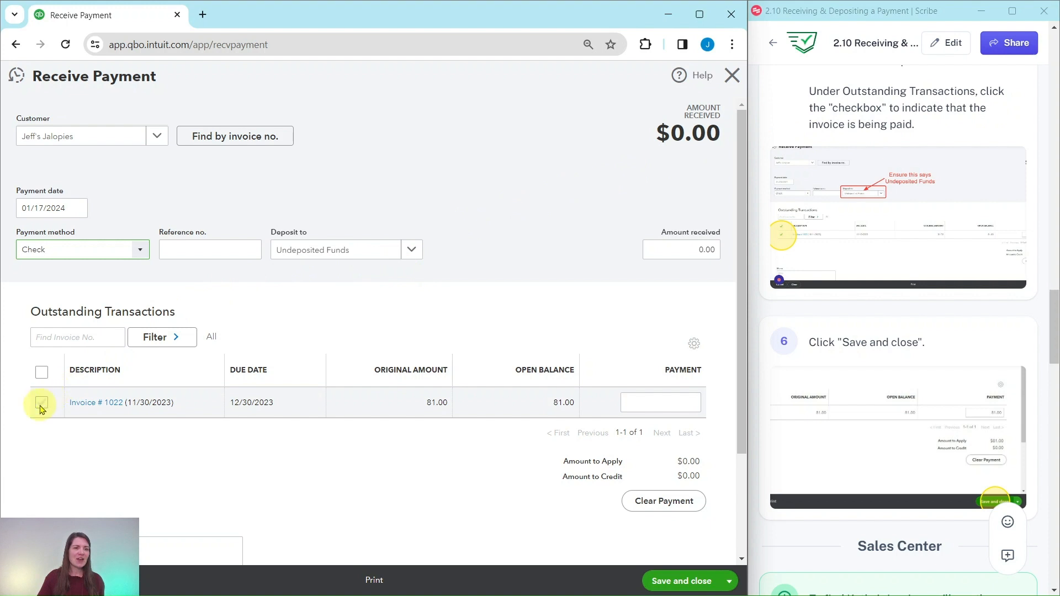
click(41, 405)
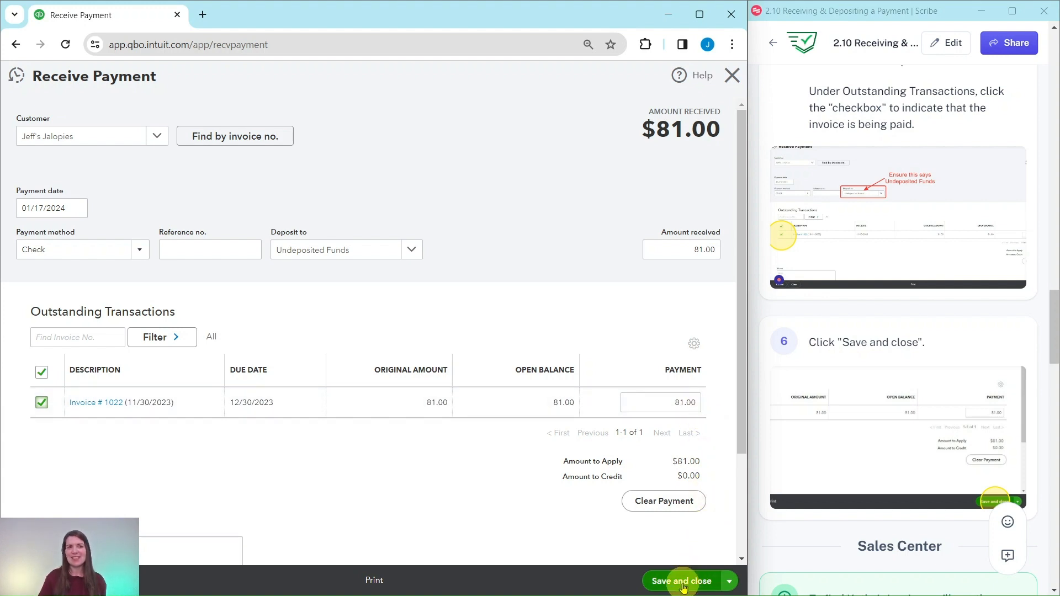
click(682, 582)
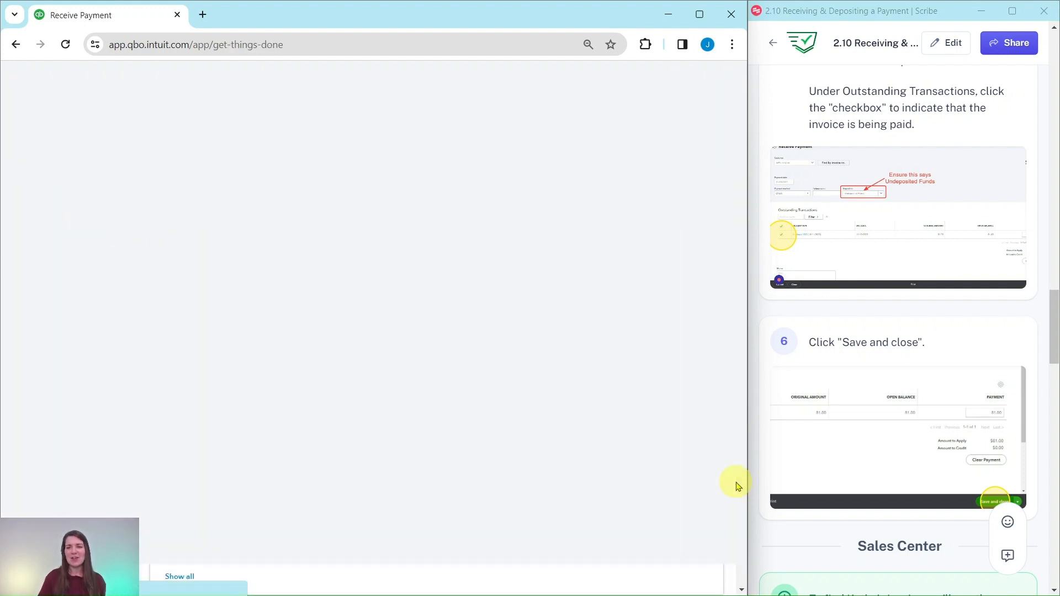
Follow the Sales Center instructions and open the list of sales invoices
scroll(862, 331, down, 8)
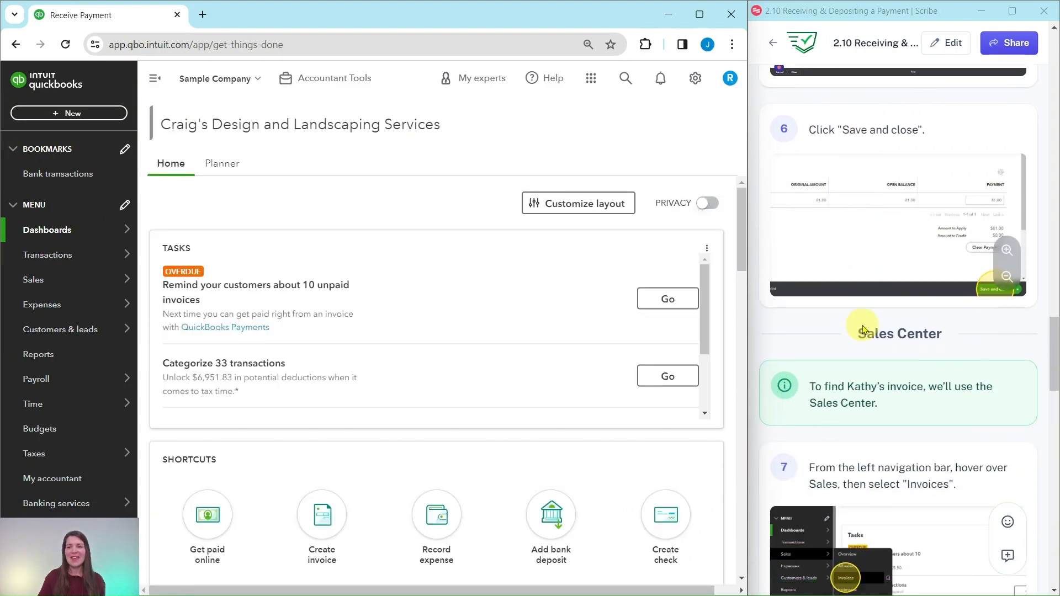
scroll(864, 326, up, 1)
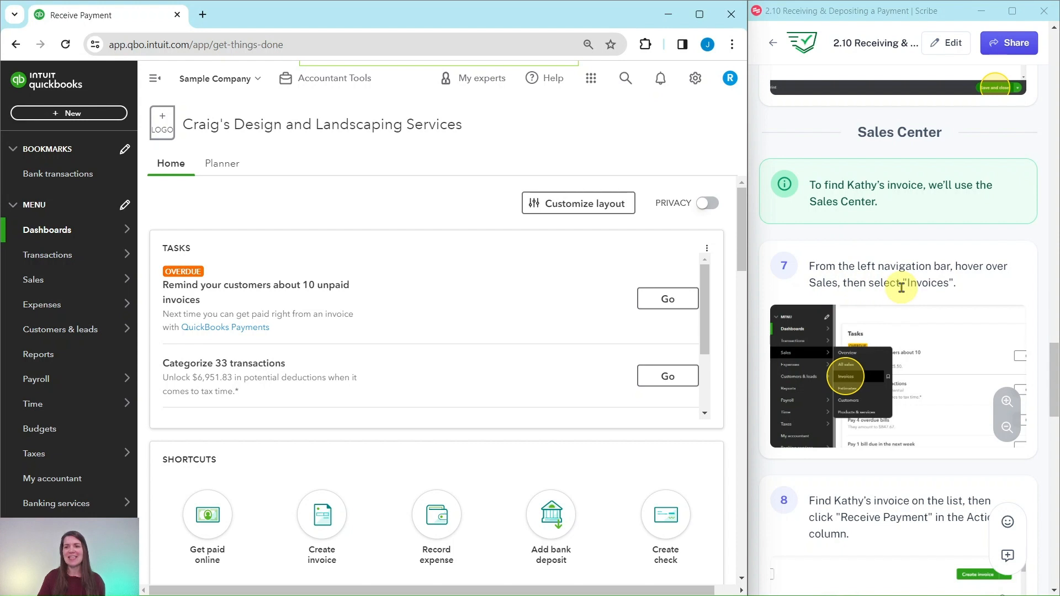
mouse_move(29, 282)
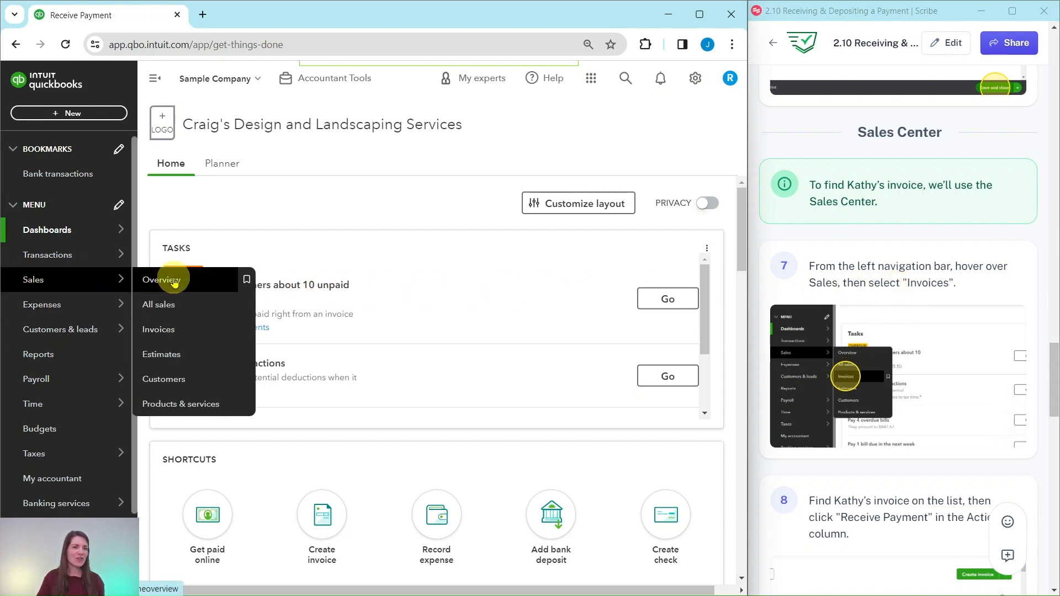
click(158, 330)
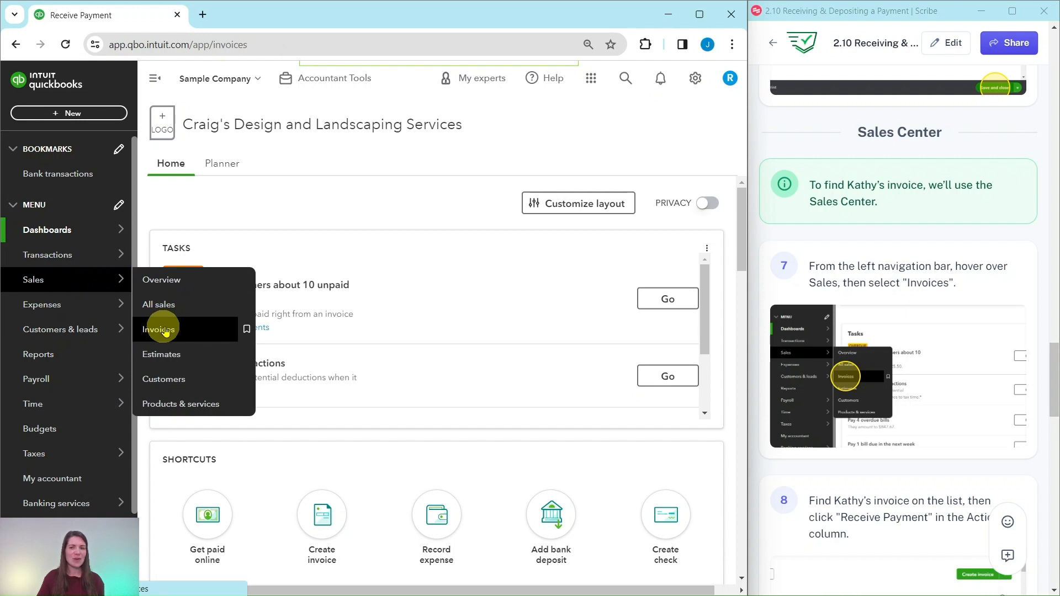
Find the overdue Kookies by Kathy invoice in the list and start receiving a payment for it
scroll(967, 305, down, 5)
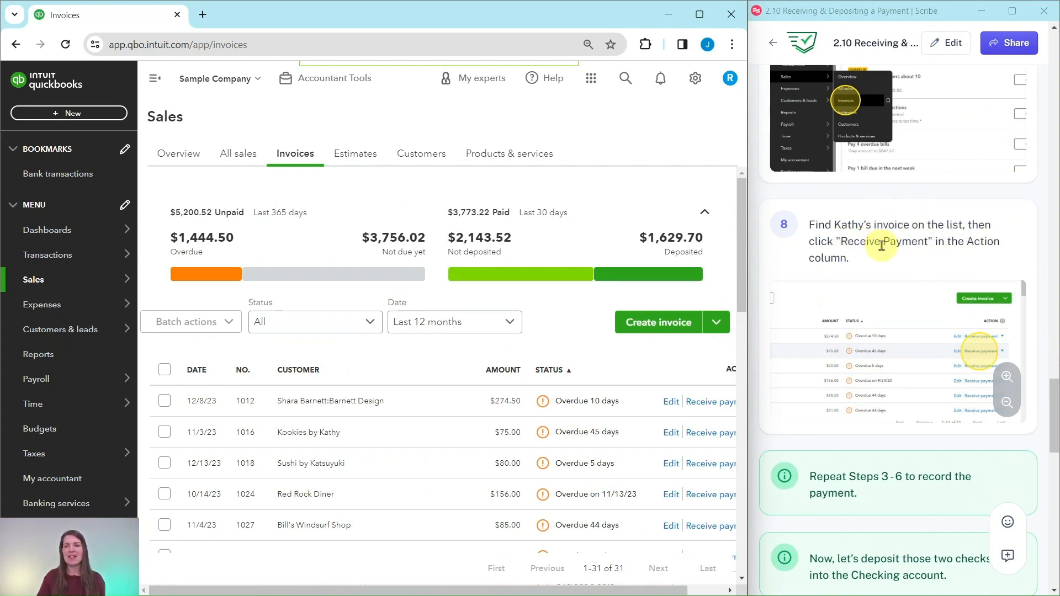
scroll(380, 312, down, 4)
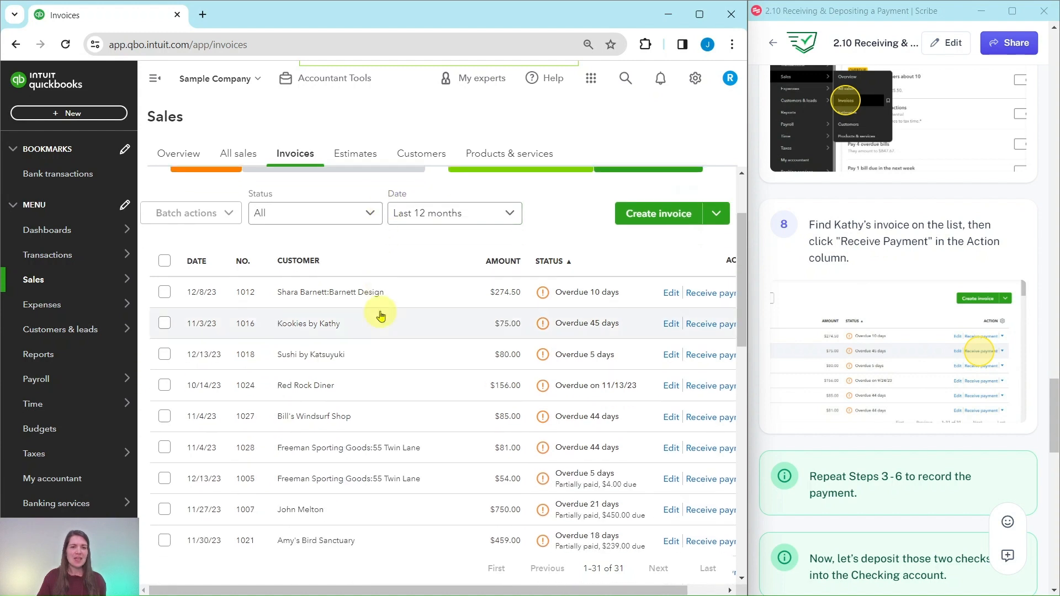
scroll(386, 309, up, 1)
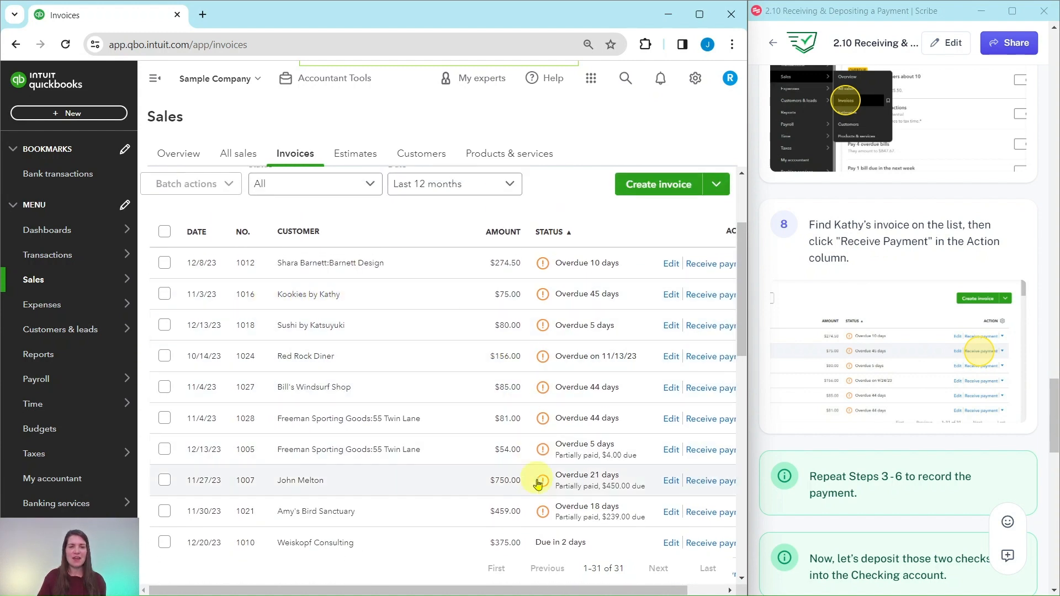
drag(569, 589, 606, 590)
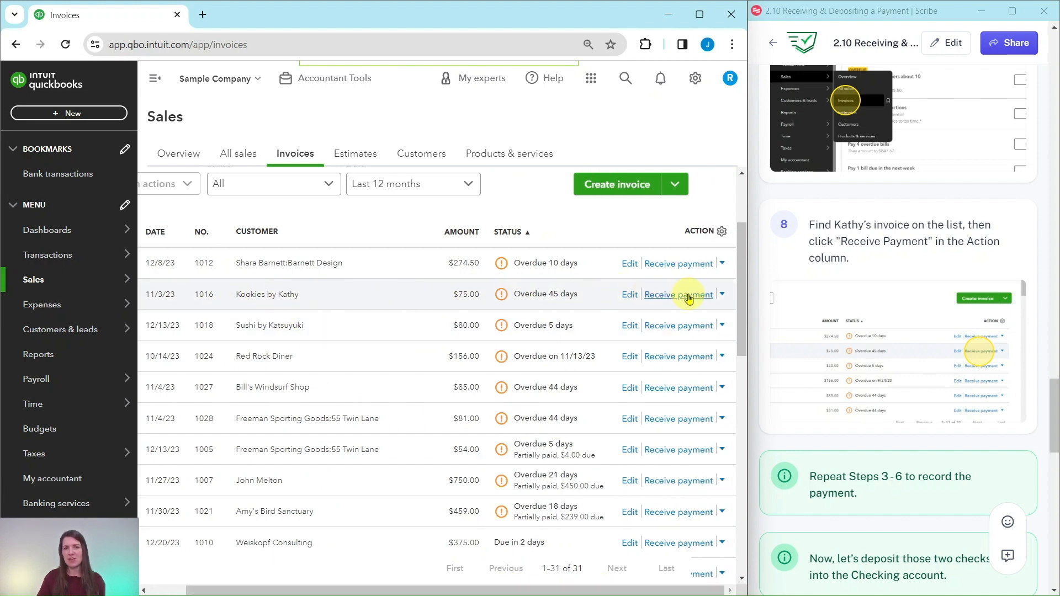
click(689, 296)
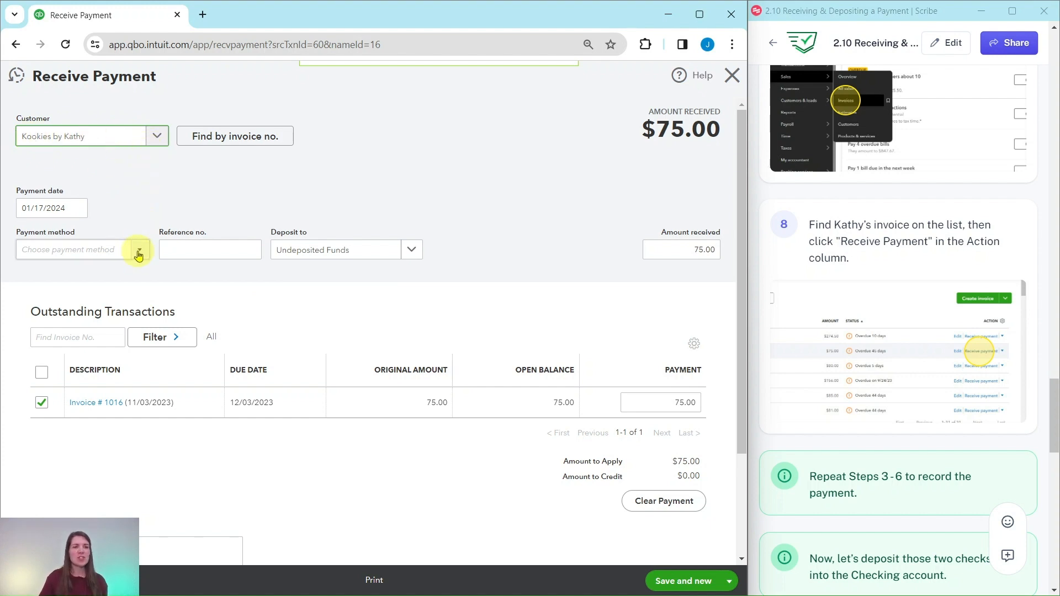
Set the payment method to Check for the Kookies by Kathy payment, and save and close it
click(141, 251)
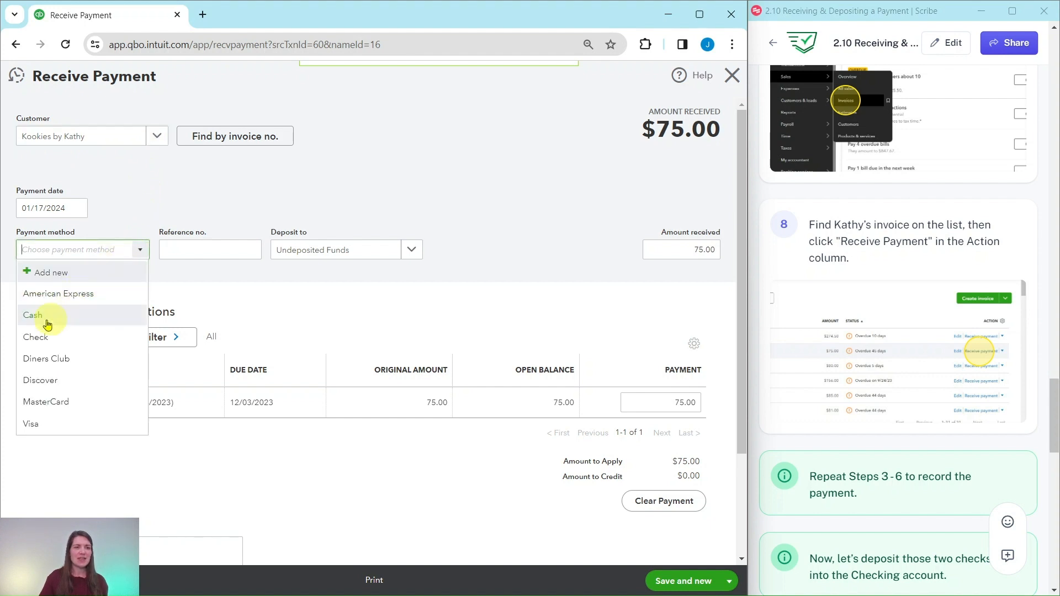
click(35, 337)
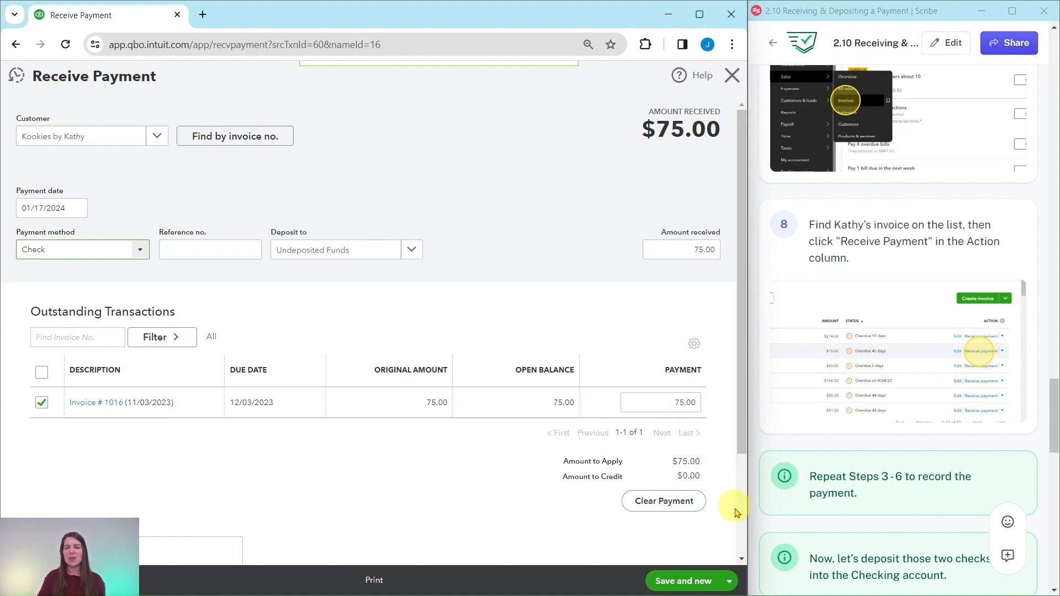
click(730, 583)
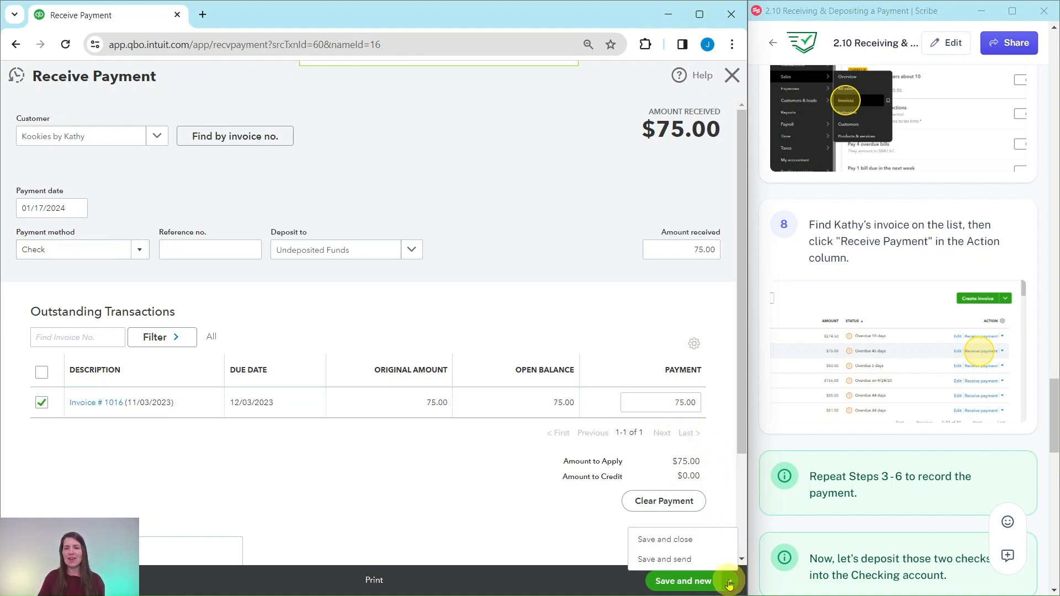
click(665, 541)
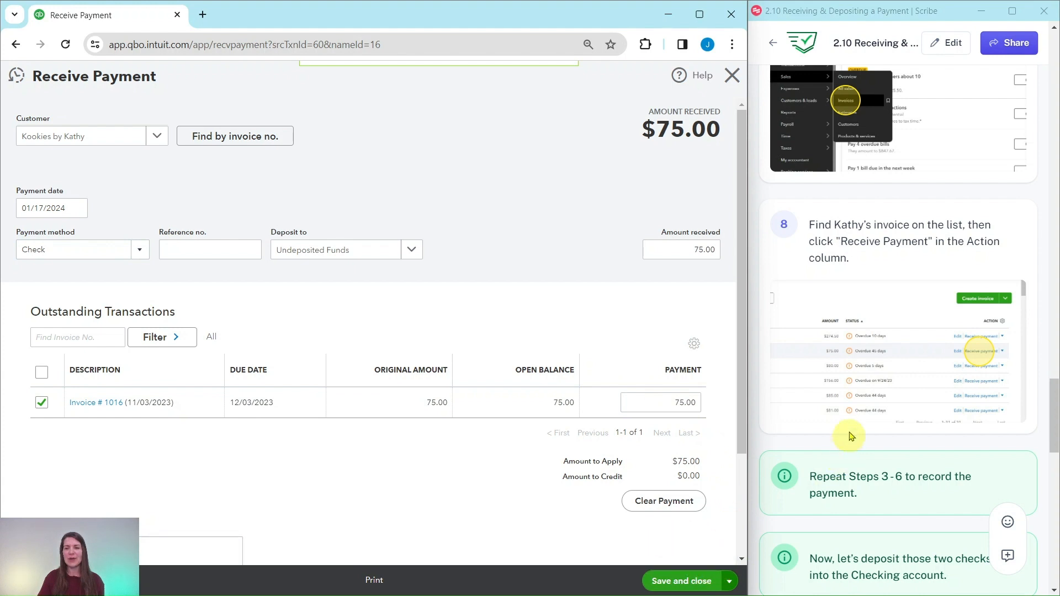
Read the deposit instructions and open a new Bank deposit form for the two checks
scroll(848, 430, down, 4)
scroll(850, 423, down, 3)
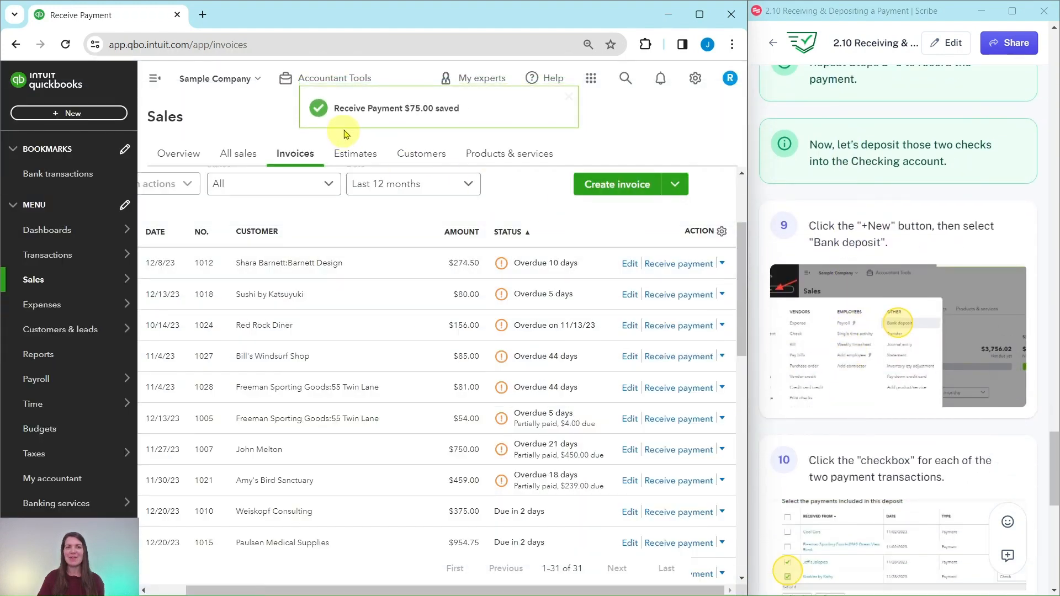
scroll(944, 220, down, 2)
scroll(946, 215, up, 1)
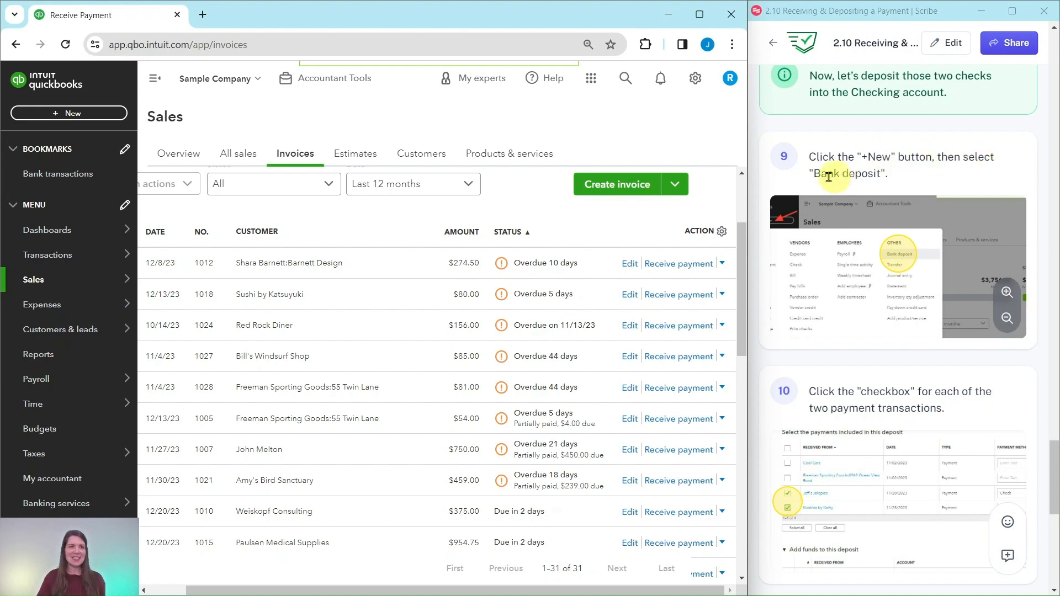
click(66, 116)
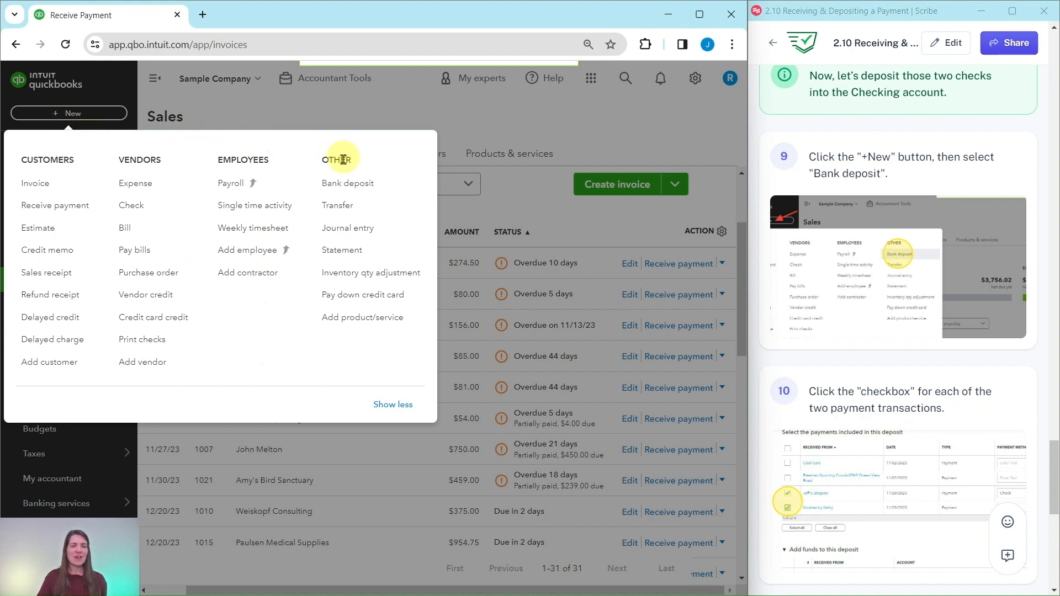
click(342, 187)
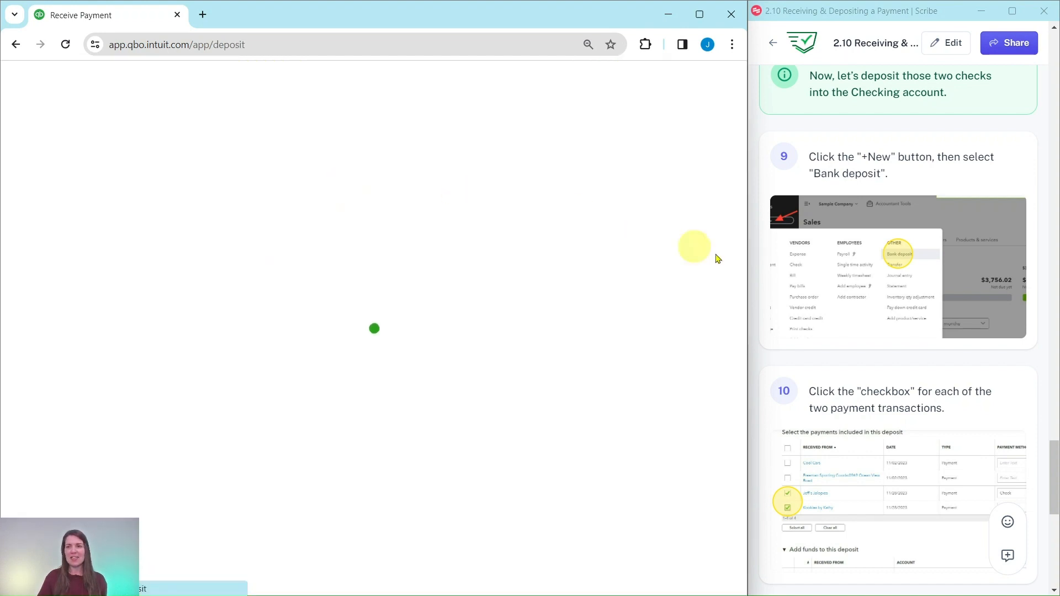
Include the Jeff's Jalopies and Kookies by Kathy check payments in the bank deposit
scroll(887, 296, down, 5)
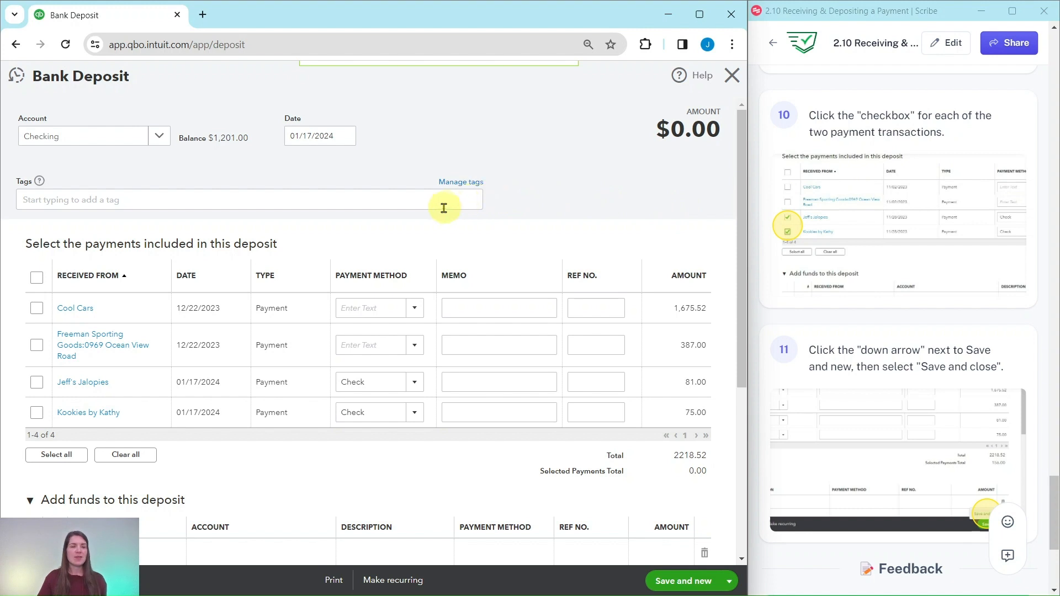
click(37, 383)
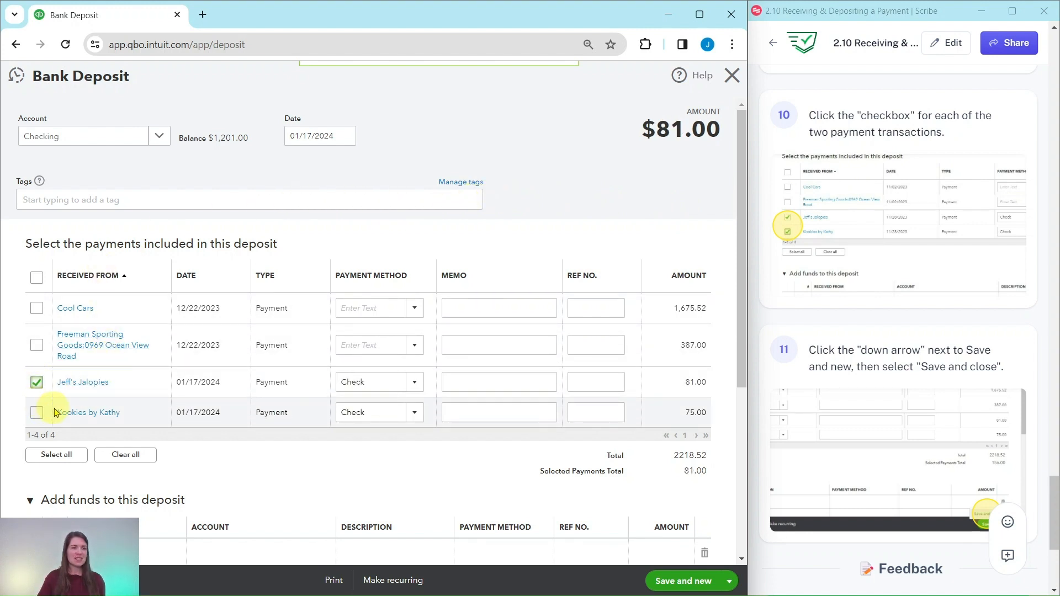
click(36, 415)
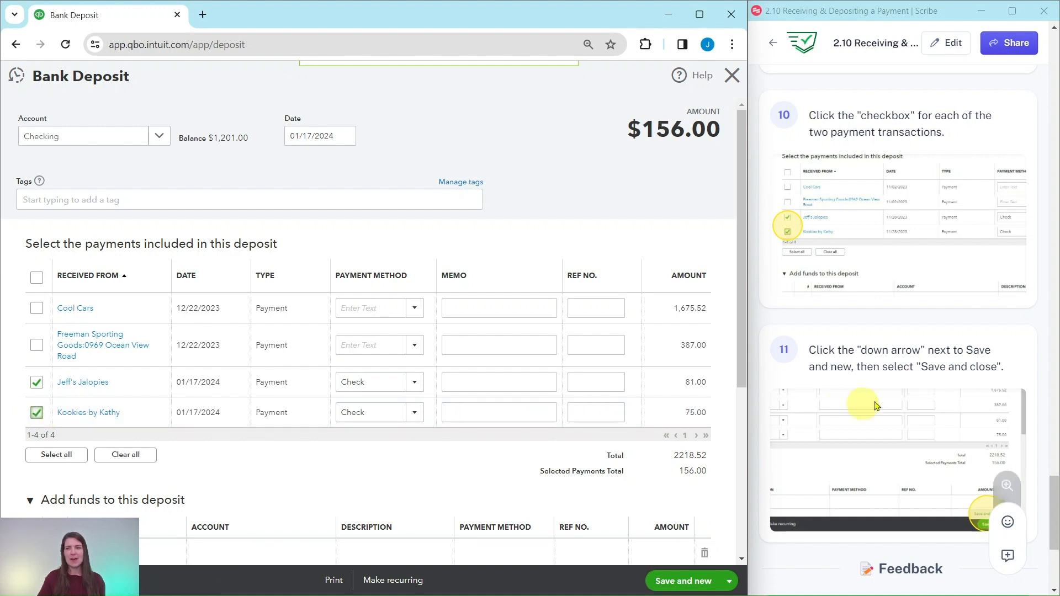
Follow the final instruction to save and close the bank deposit
scroll(902, 386, down, 3)
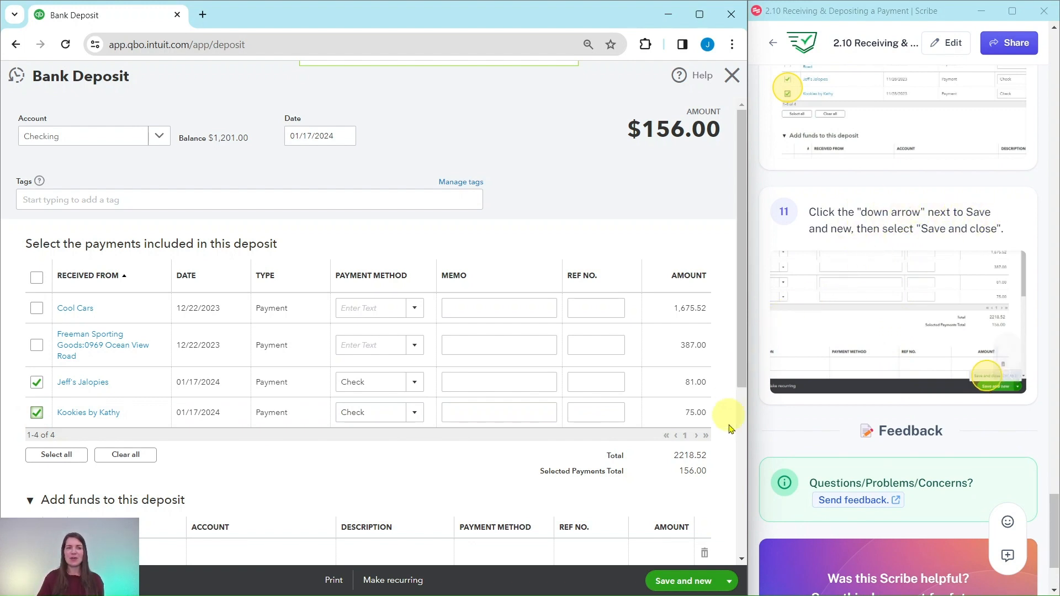
click(730, 581)
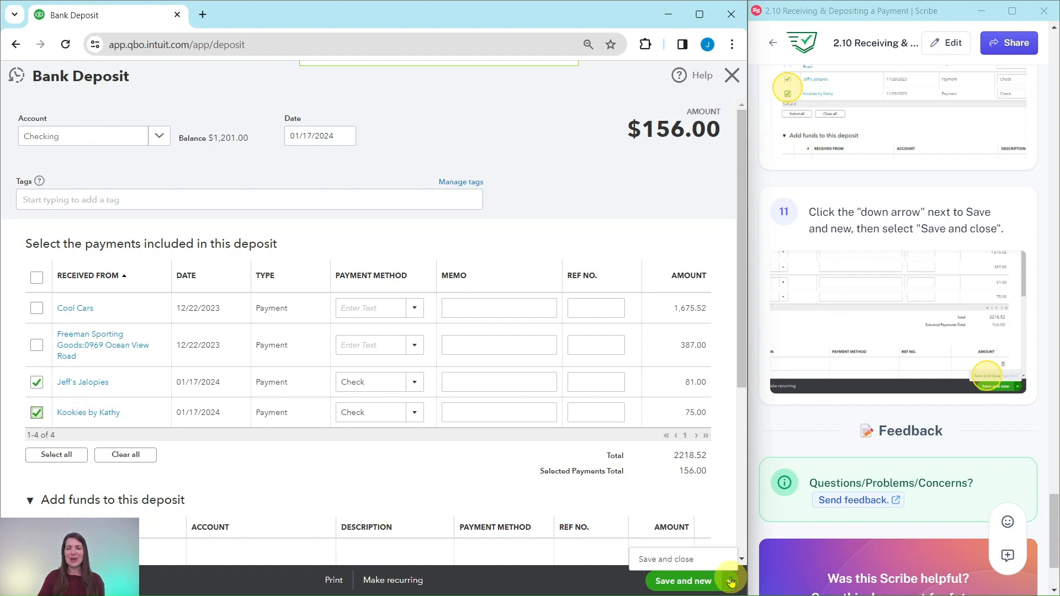
click(664, 561)
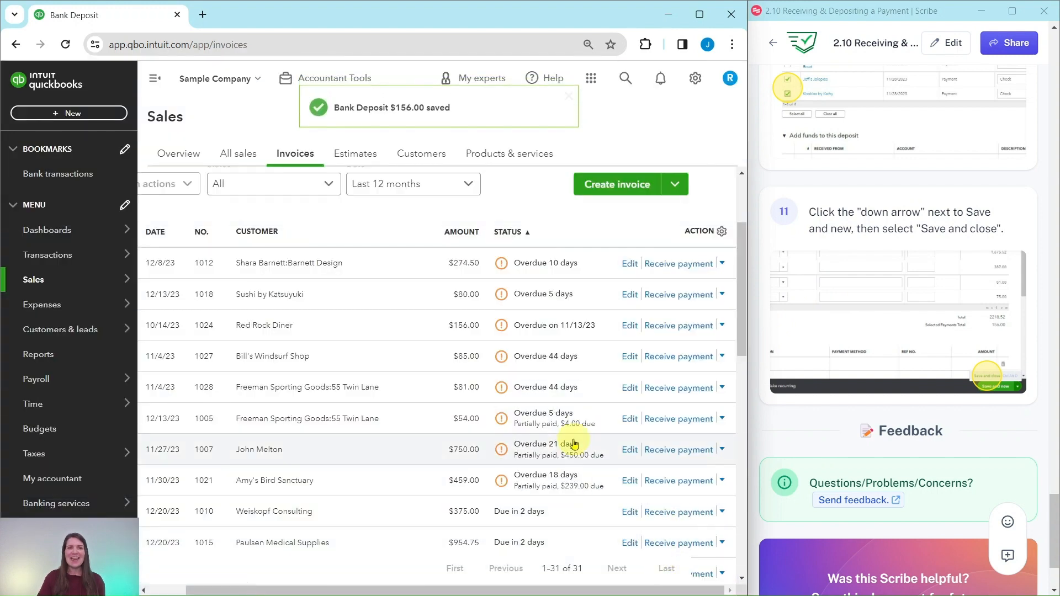